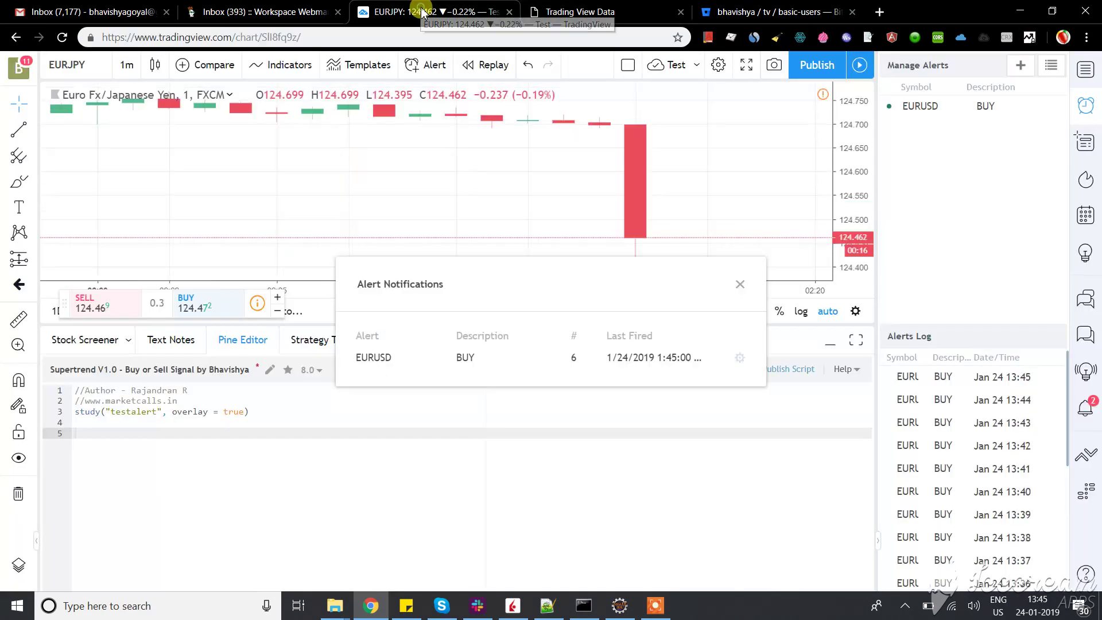
# Step: Switch from the Trading View Data page to the EURJPY TradingView chart tab
pyautogui.click(421, 12)
# Step: Open the EURUSD alert's settings, clearing the notifications summary, fired alert and BUY 100 order popups
pyautogui.click(740, 284)
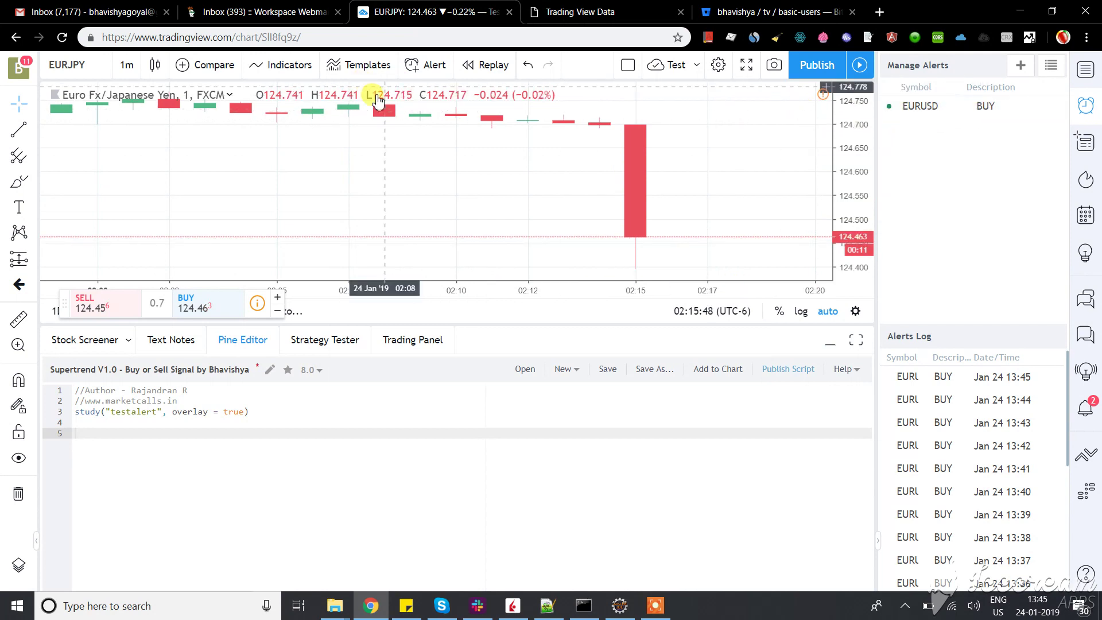
pyautogui.moveTo(1015, 115)
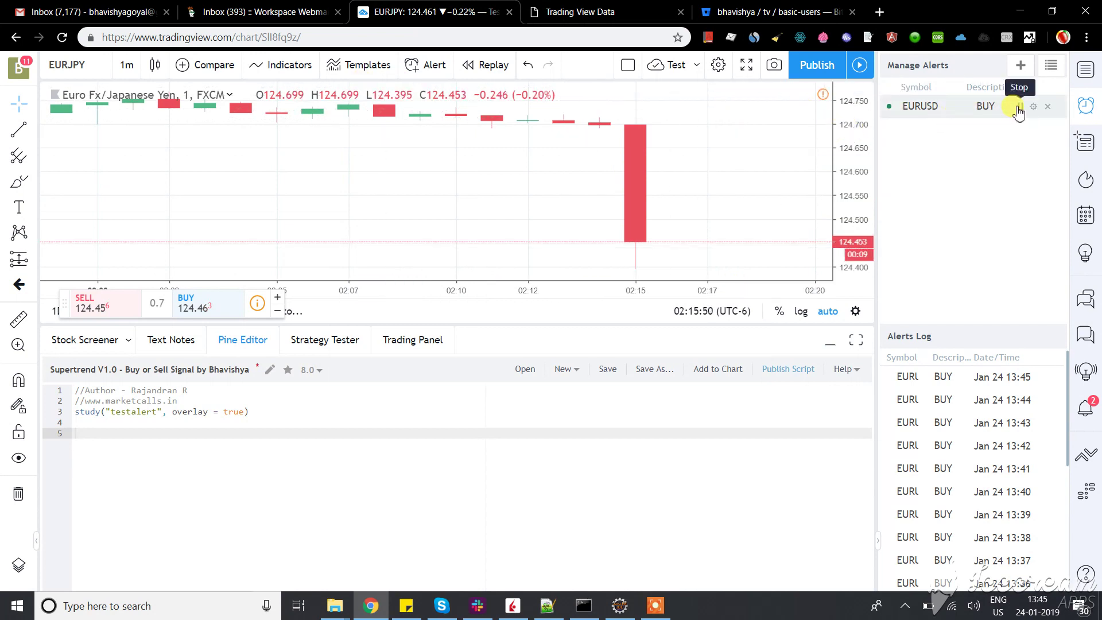
pyautogui.click(1031, 108)
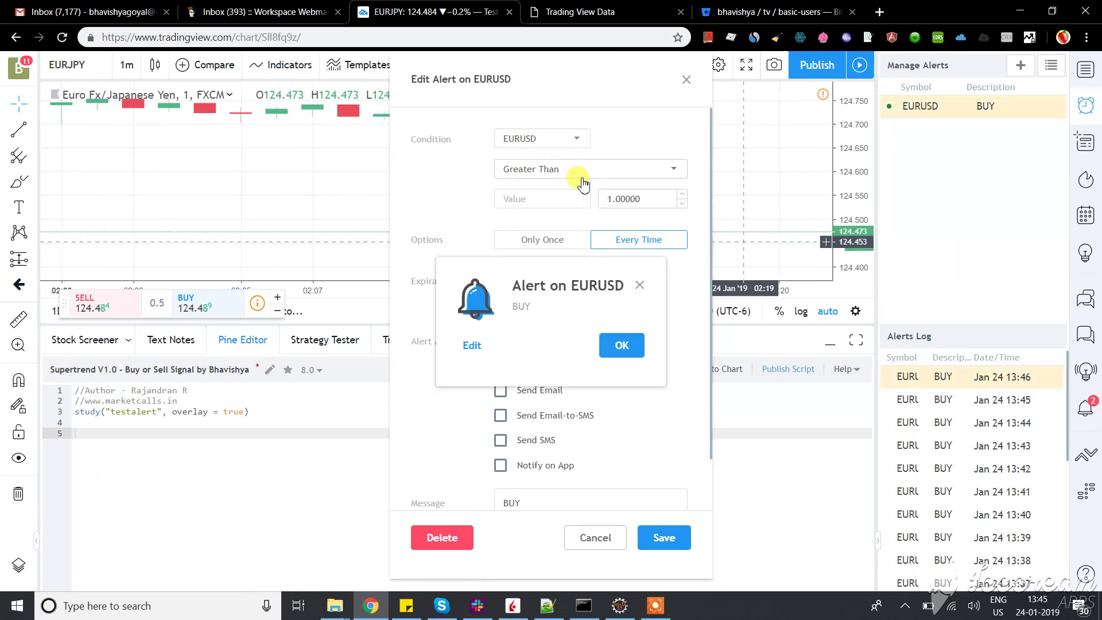
pyautogui.click(639, 285)
pyautogui.click(347, 70)
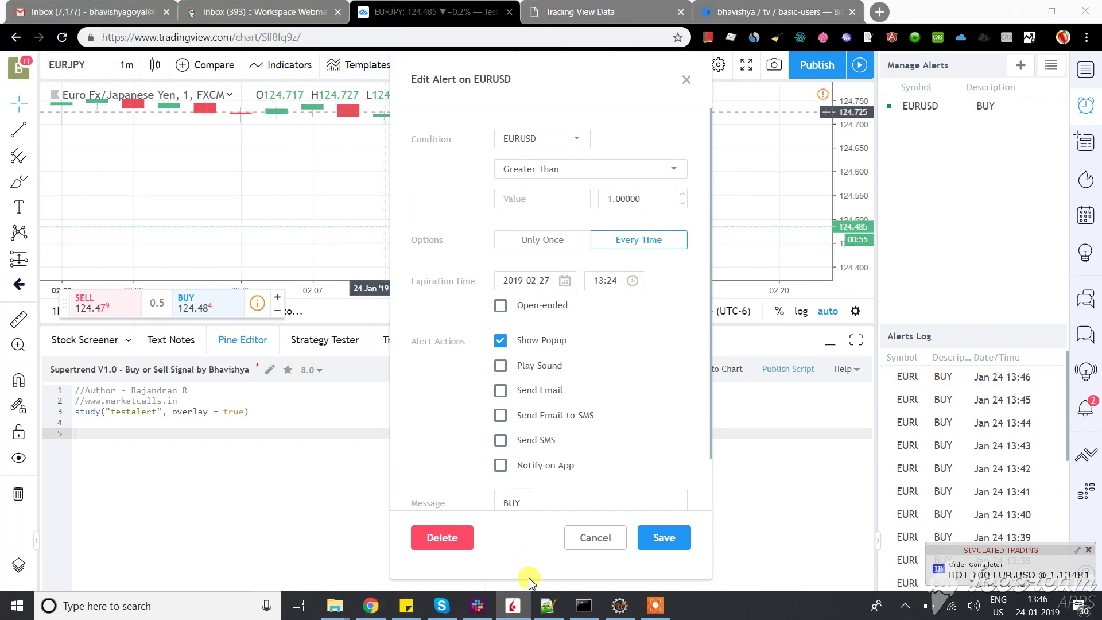
# Step: Move the server log aside, save the EURUSD alert (every time, above 1.00000), dismiss its new popup
pyautogui.click(584, 605)
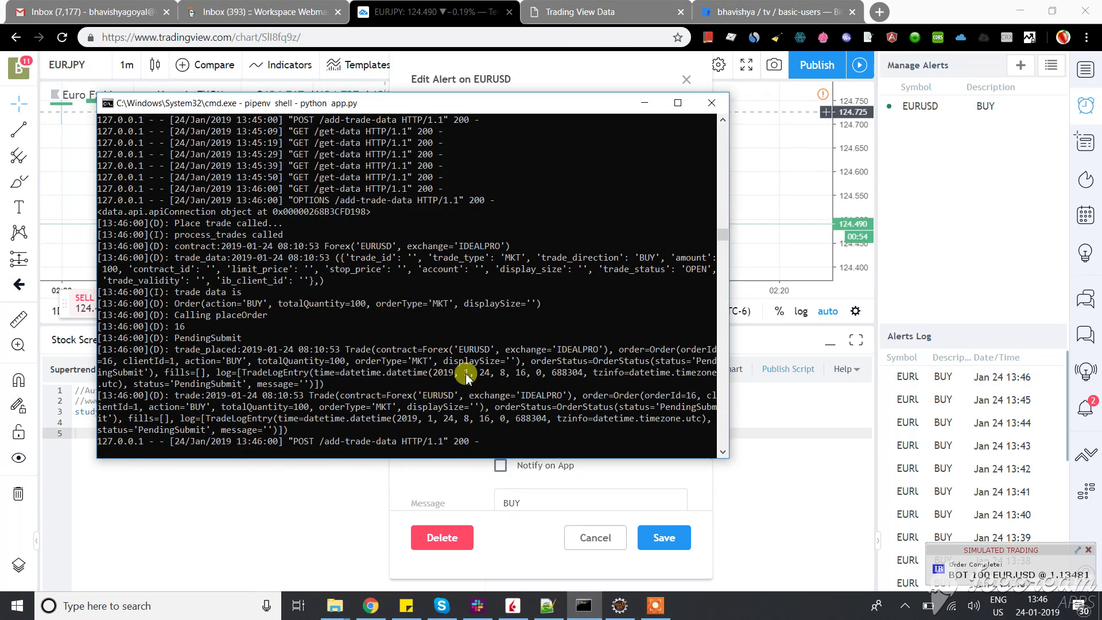
pyautogui.click(644, 102)
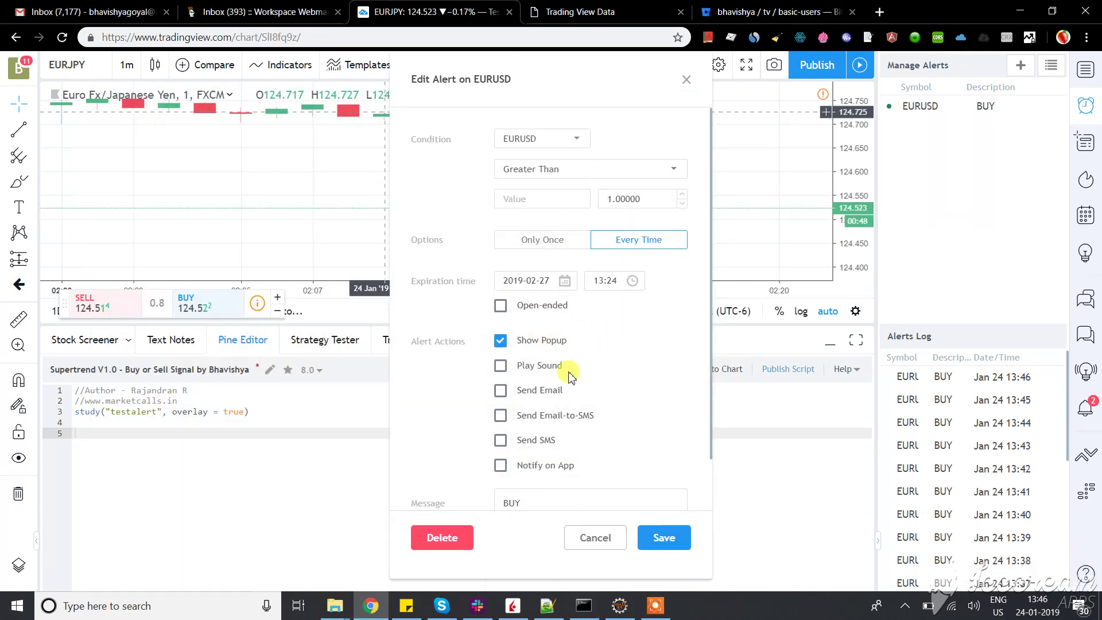
pyautogui.scroll(-2, 583, 386)
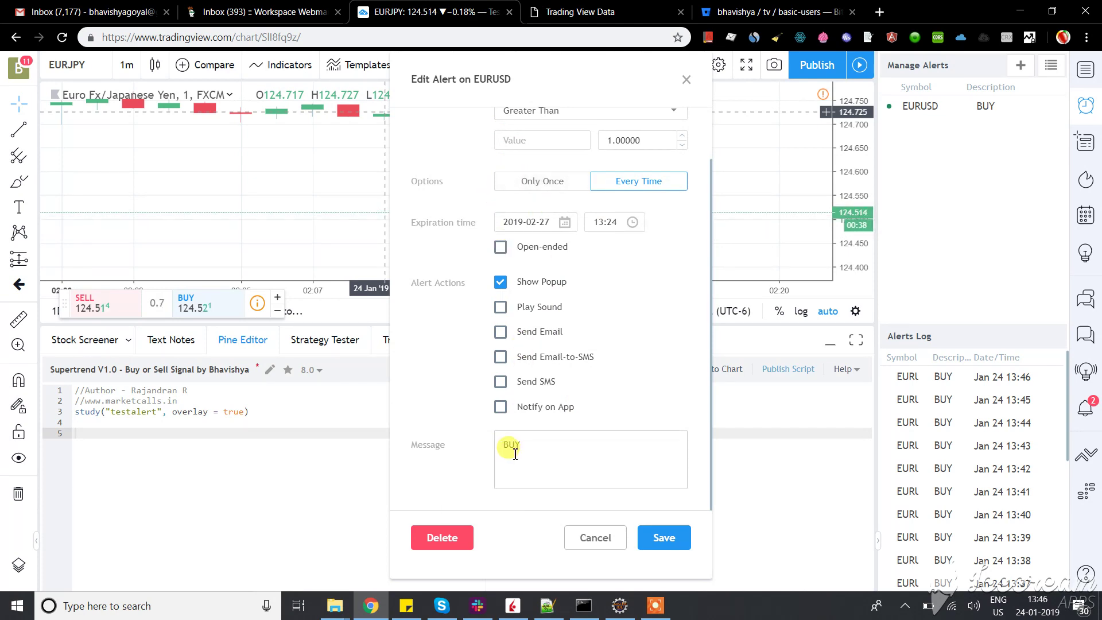
pyautogui.click(657, 538)
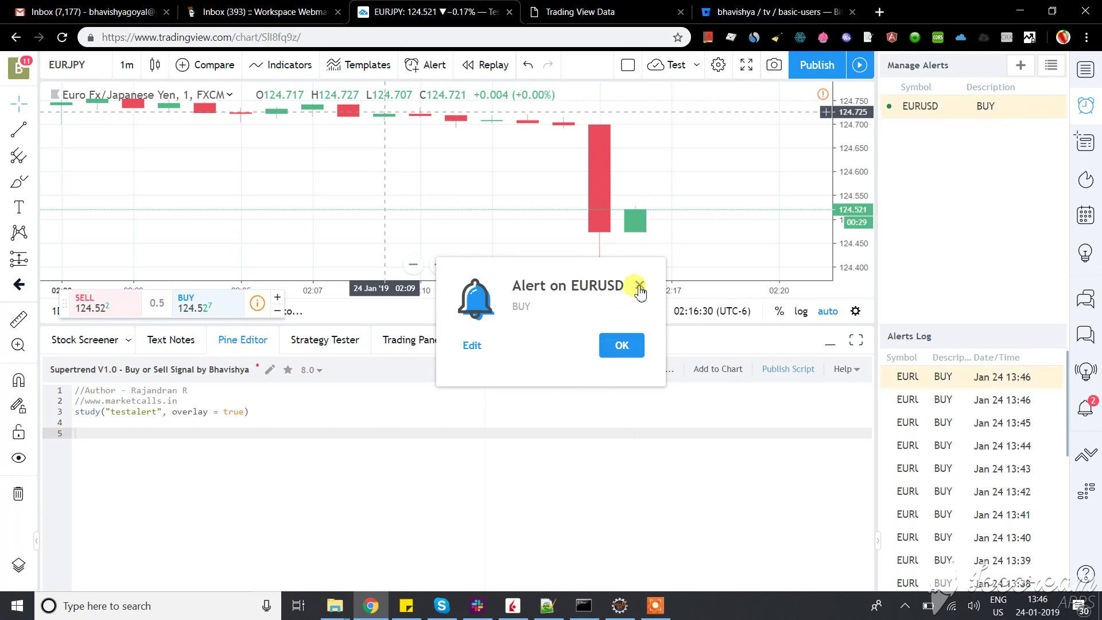
pyautogui.click(638, 286)
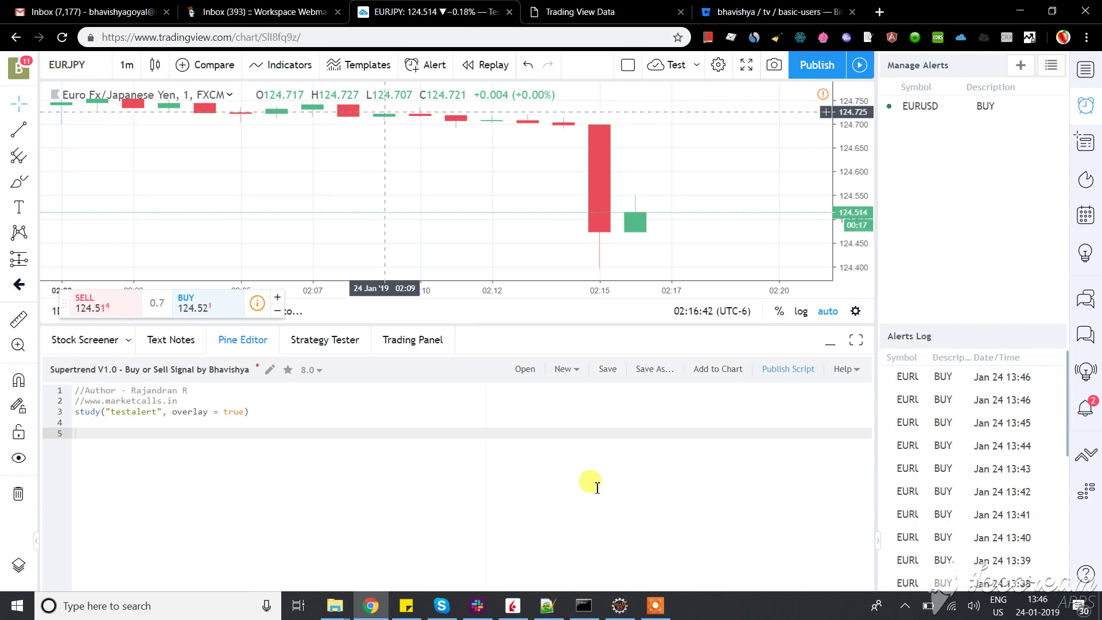
# Step: Run 'python app.py' from the README in the command shell and accept the TWS connection
pyautogui.click(583, 606)
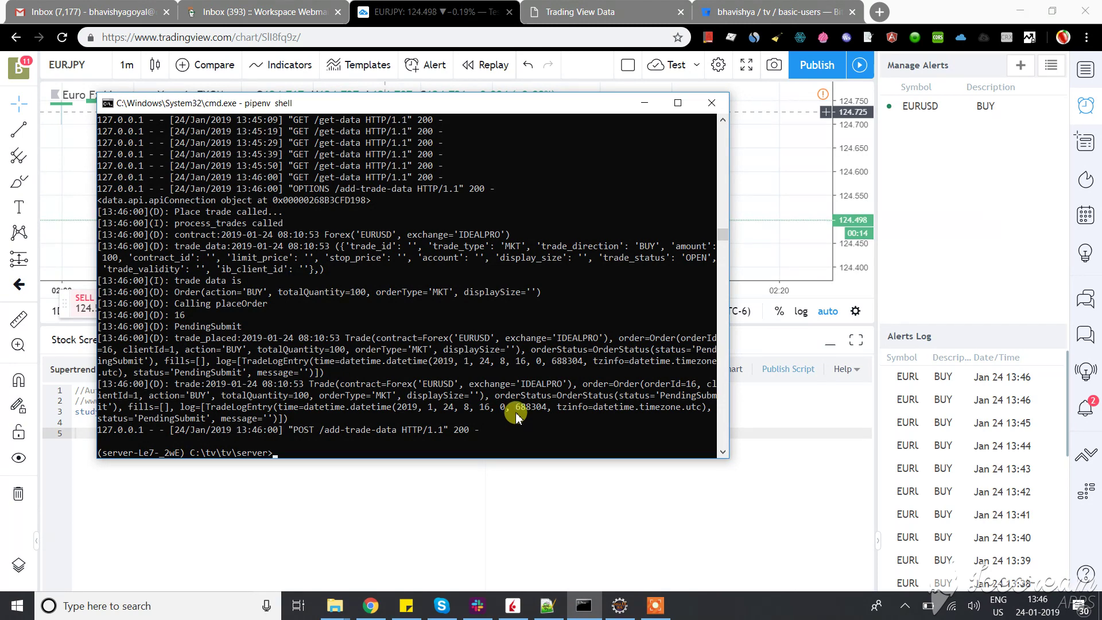
pyautogui.click(547, 606)
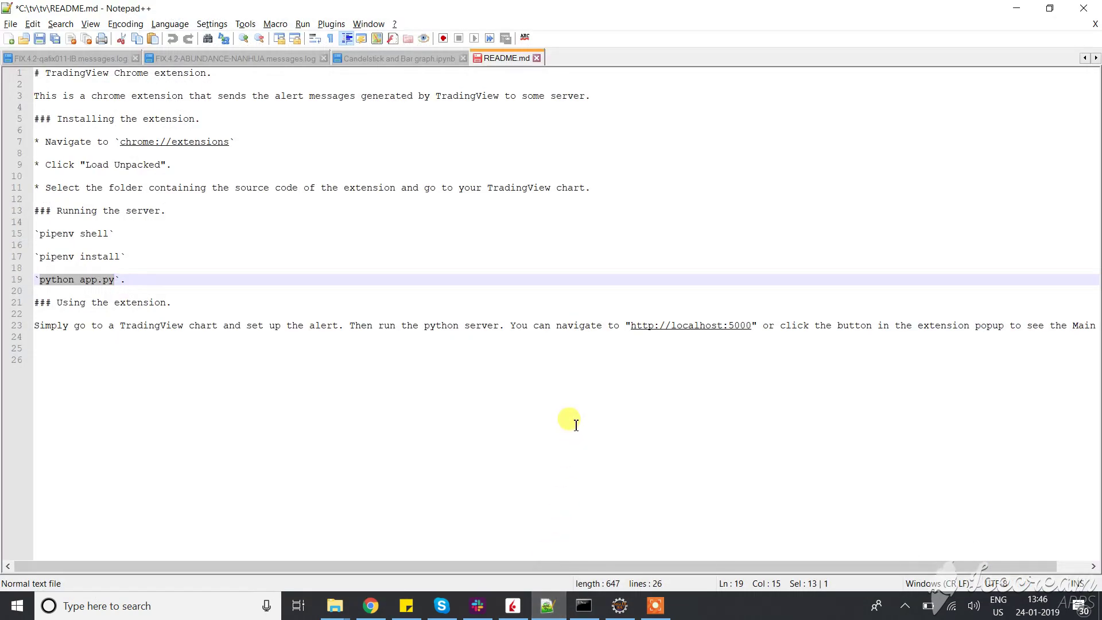
pyautogui.hotkey('alt', 'Tab')
pyautogui.write('python app.py')
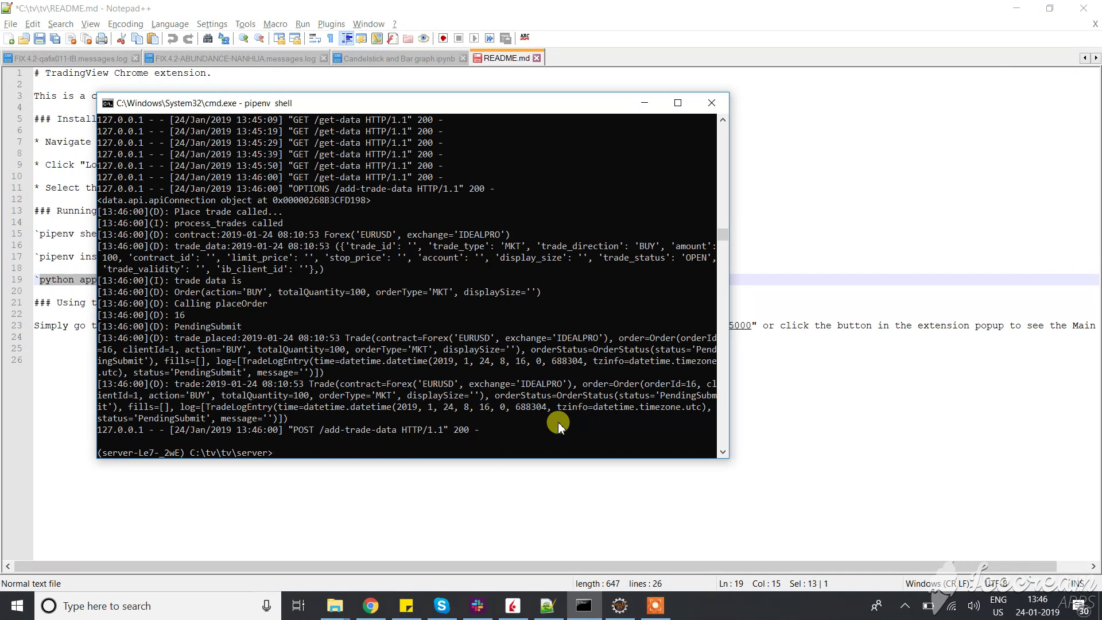
pyautogui.press('Return')
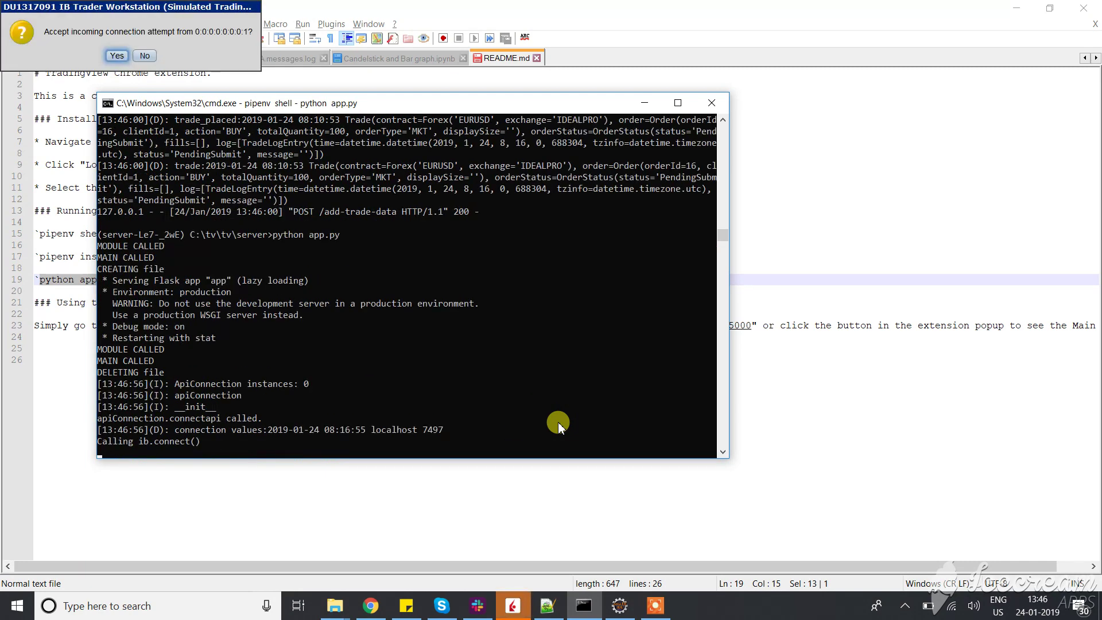
pyautogui.click(119, 55)
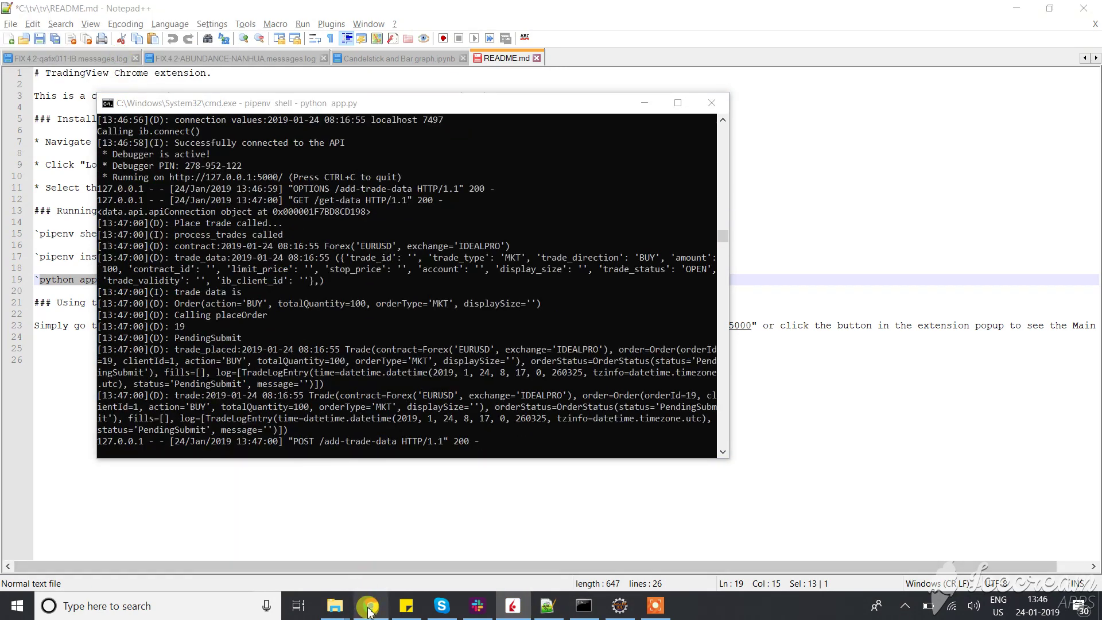
pyautogui.click(367, 607)
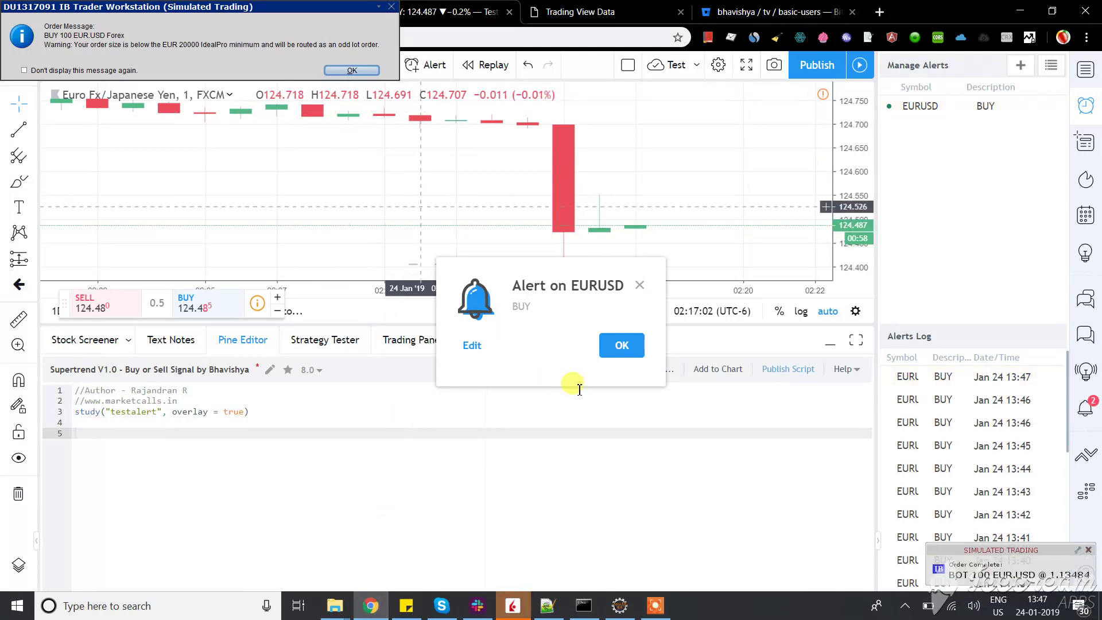
# Step: Dismiss the 13:47 EURUSD alert and acknowledge the BUY 100 EUR.USD order in TWS
pyautogui.click(616, 343)
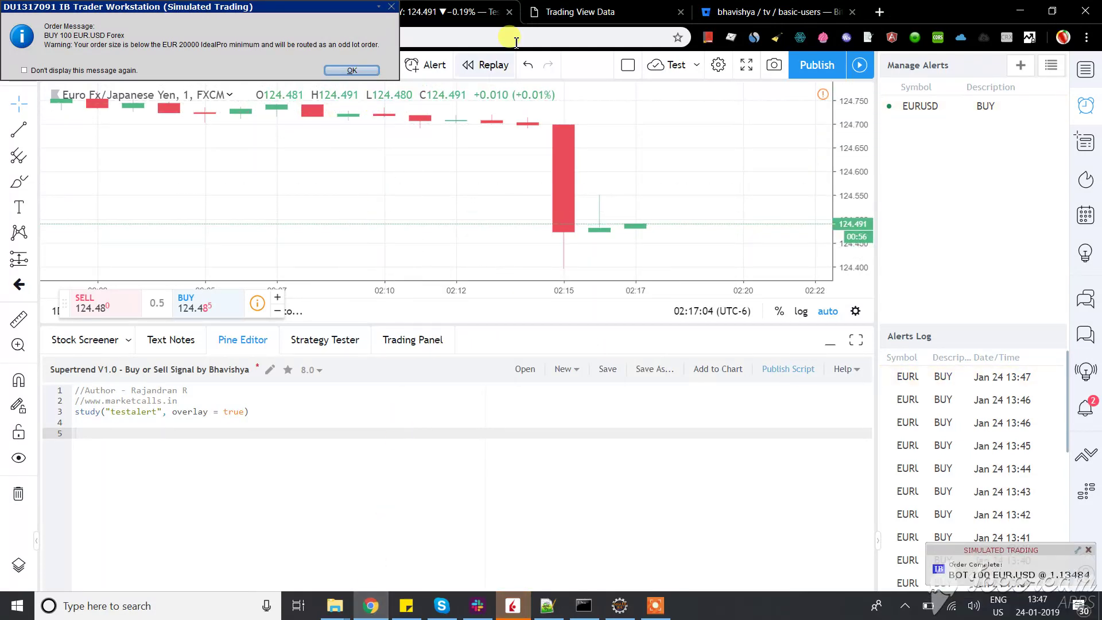
pyautogui.click(514, 606)
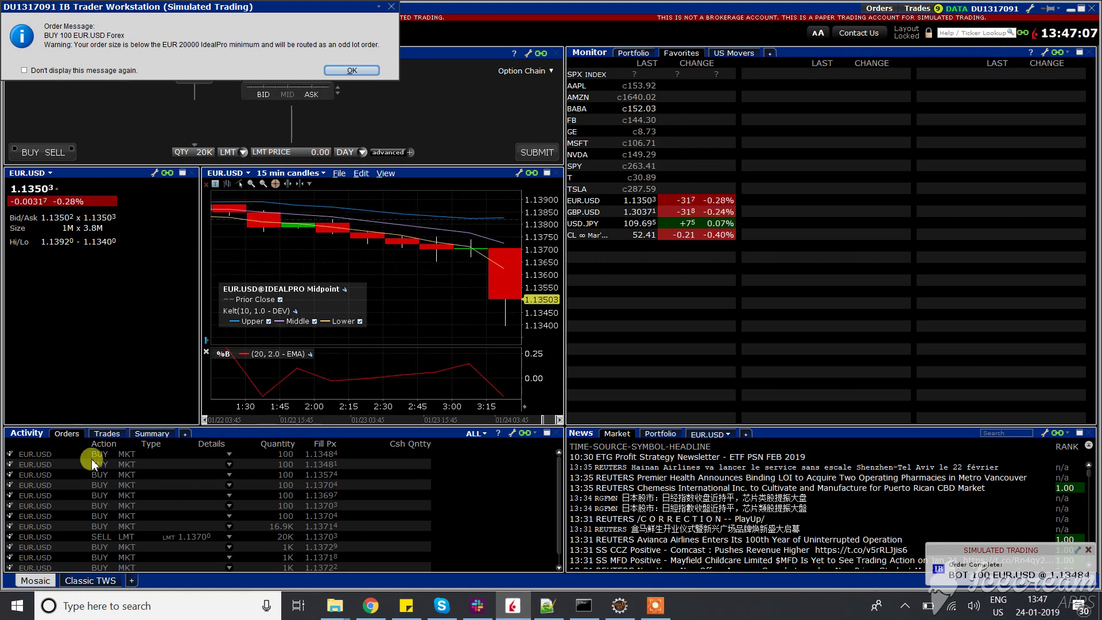
pyautogui.click(338, 70)
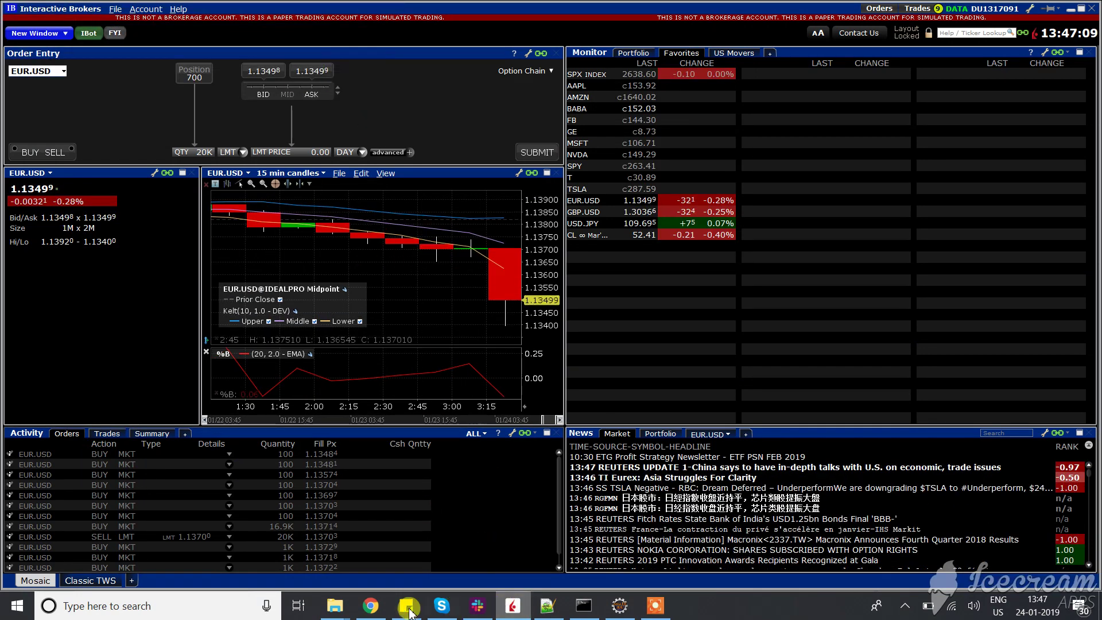
pyautogui.click(371, 606)
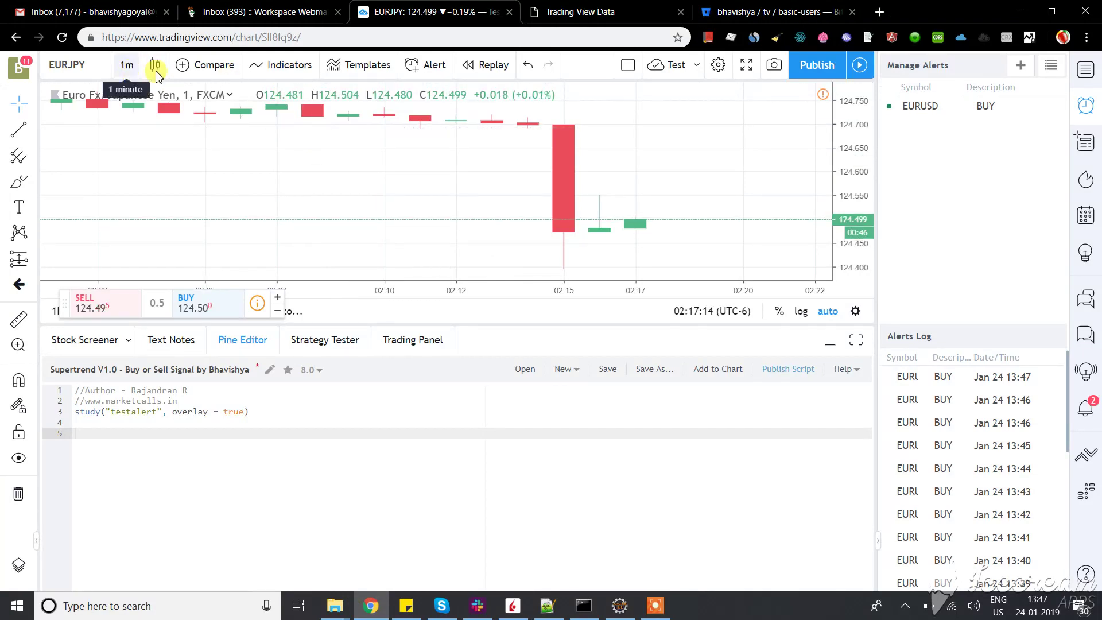
# Step: Review the 13:46 and 13:47 EURUSD BUY rows in the alert log, then open Settings
pyautogui.click(622, 10)
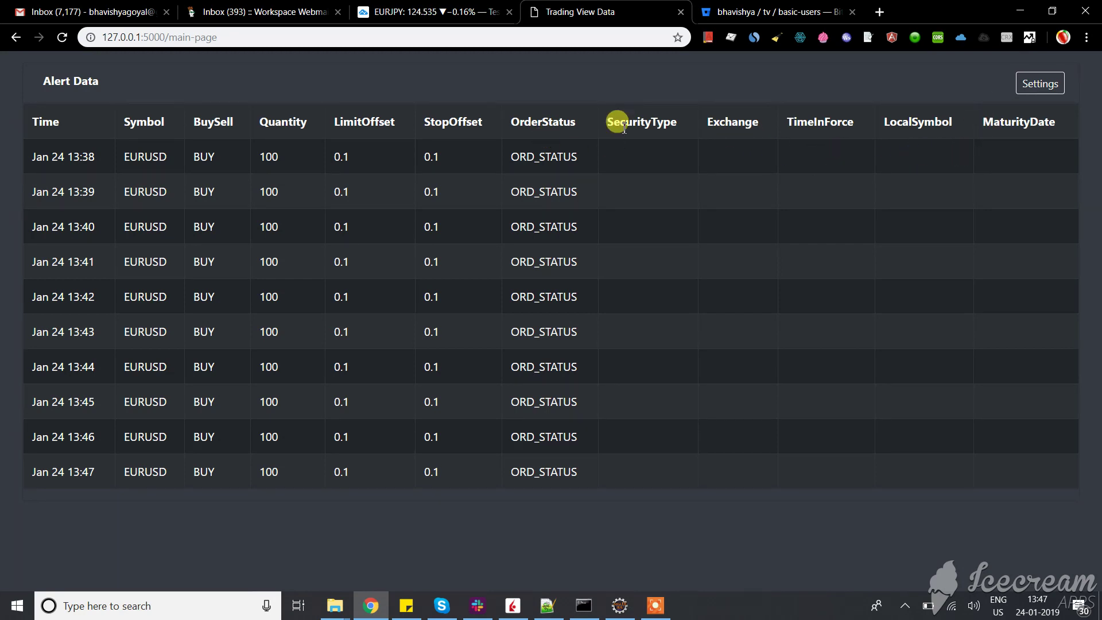
pyautogui.click(1039, 84)
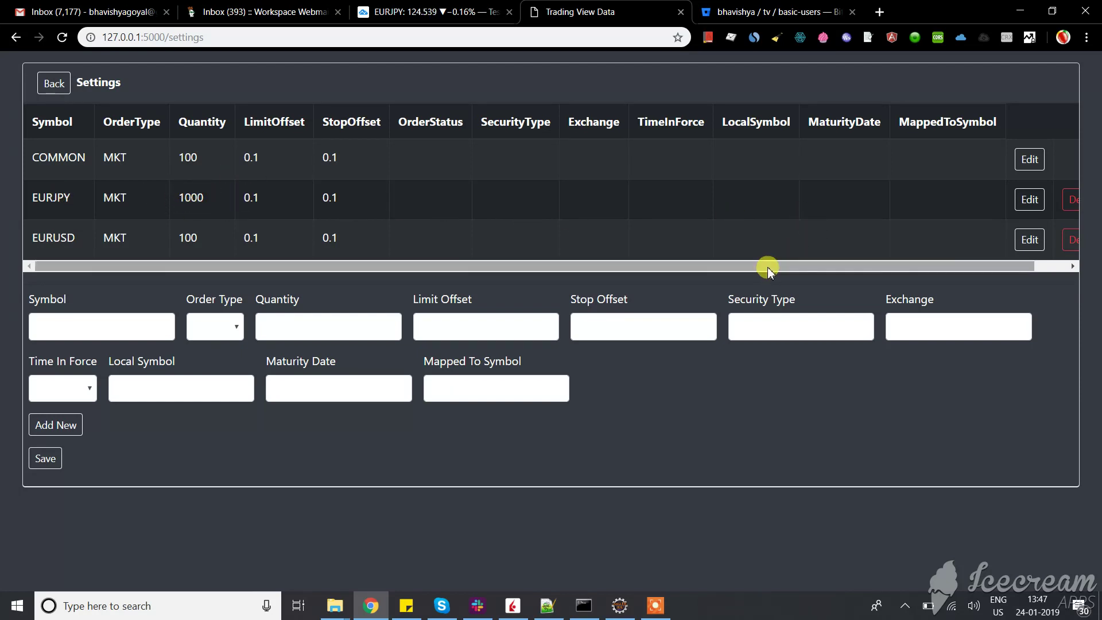
# Step: Scroll across the COMMON, EURJPY and EURUSD order settings columns, then go Back
pyautogui.moveTo(767, 265); pyautogui.dragTo(704, 270)
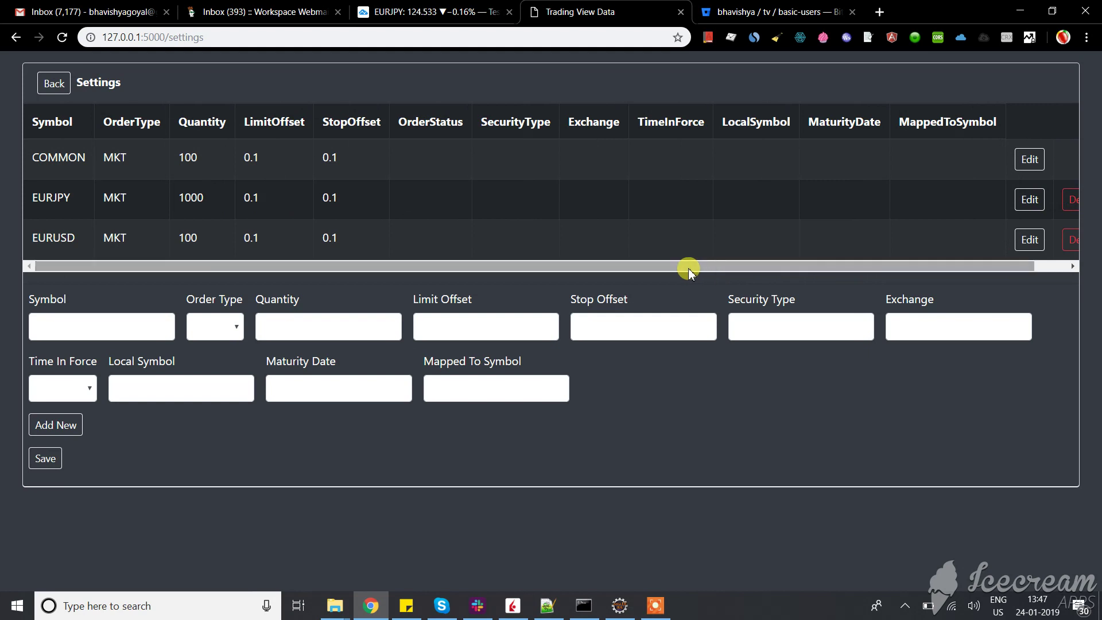
pyautogui.click(58, 86)
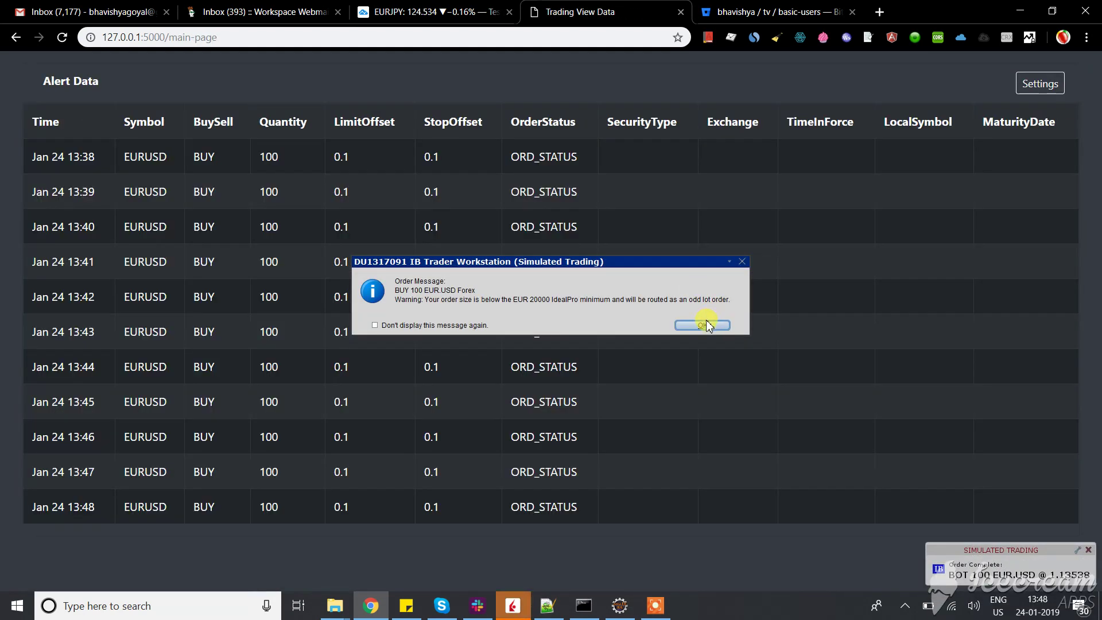
# Step: Acknowledge the new BUY 100 EUR.USD order and view the 13:48 entry in the alert log
pyautogui.click(702, 325)
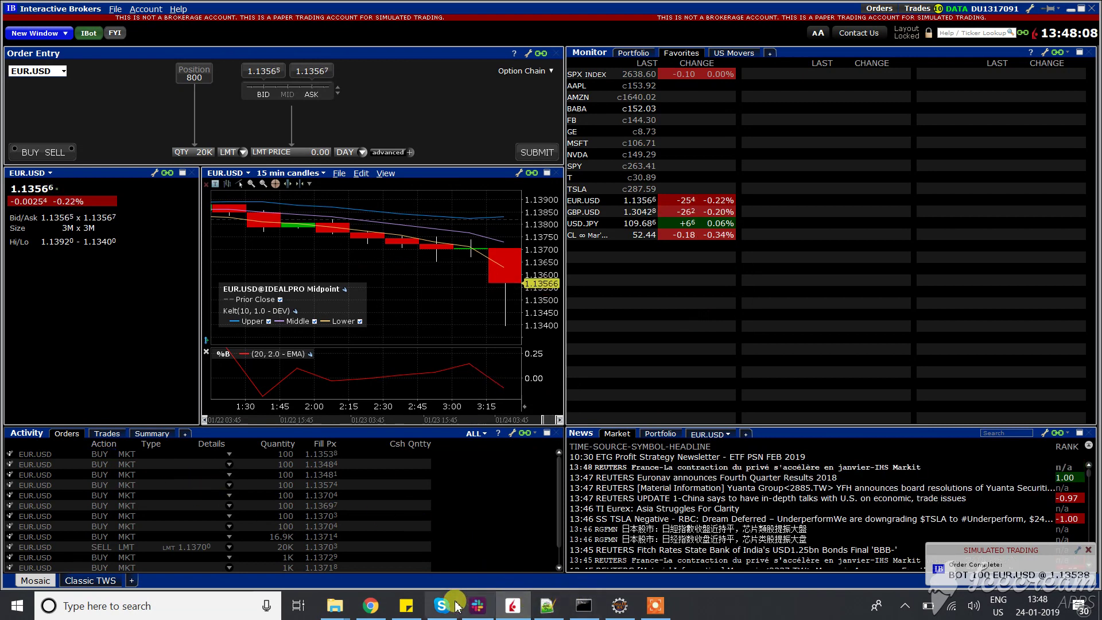
pyautogui.click(373, 597)
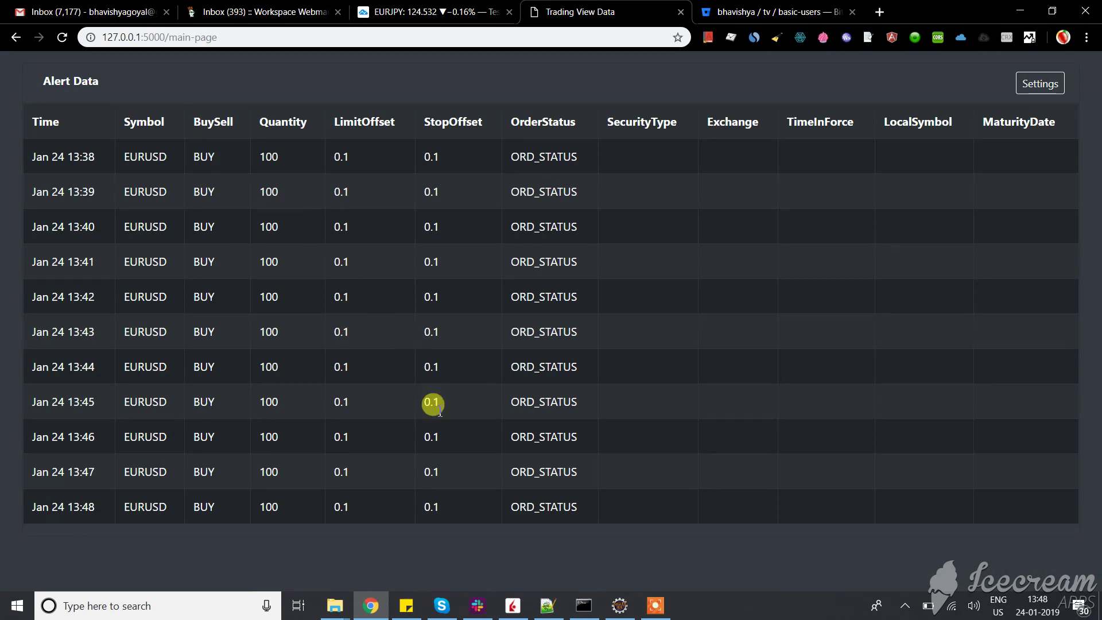
# Step: Launch Notepad via Win+R, type and select hftsolution.com, then browse the site's products and Features
pyautogui.click(654, 605)
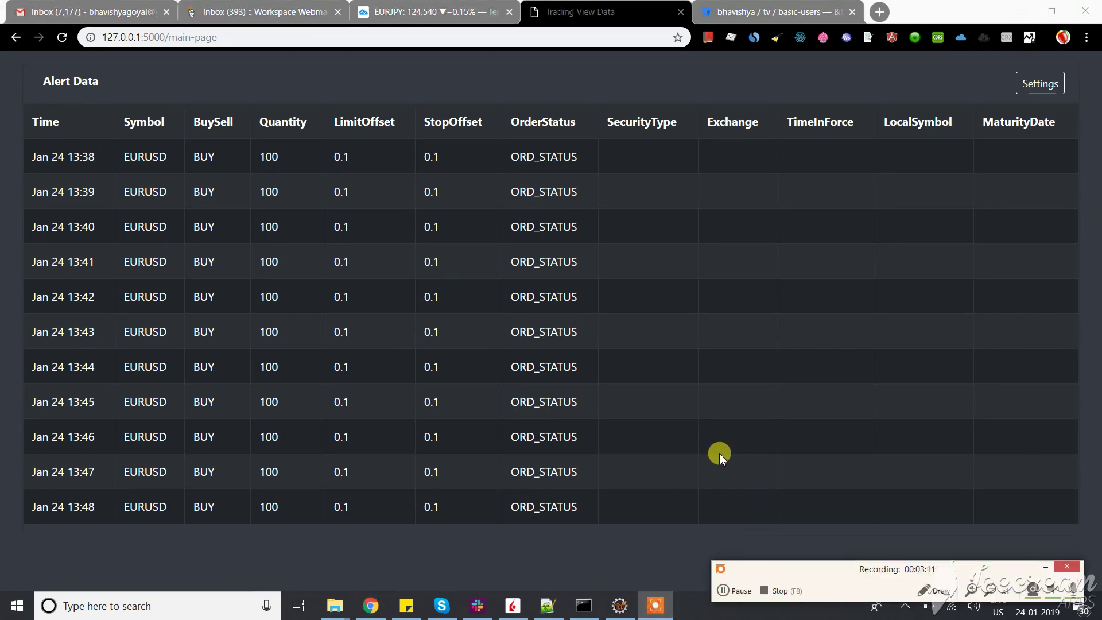
pyautogui.press('super+r')
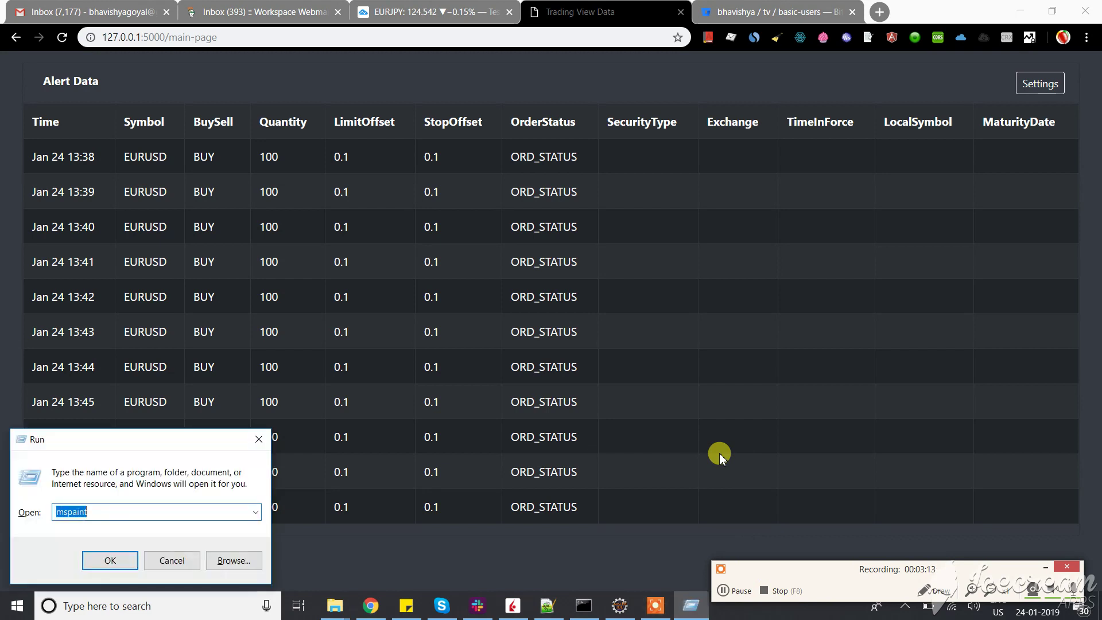
pyautogui.write('notepad')
pyautogui.press('Return')
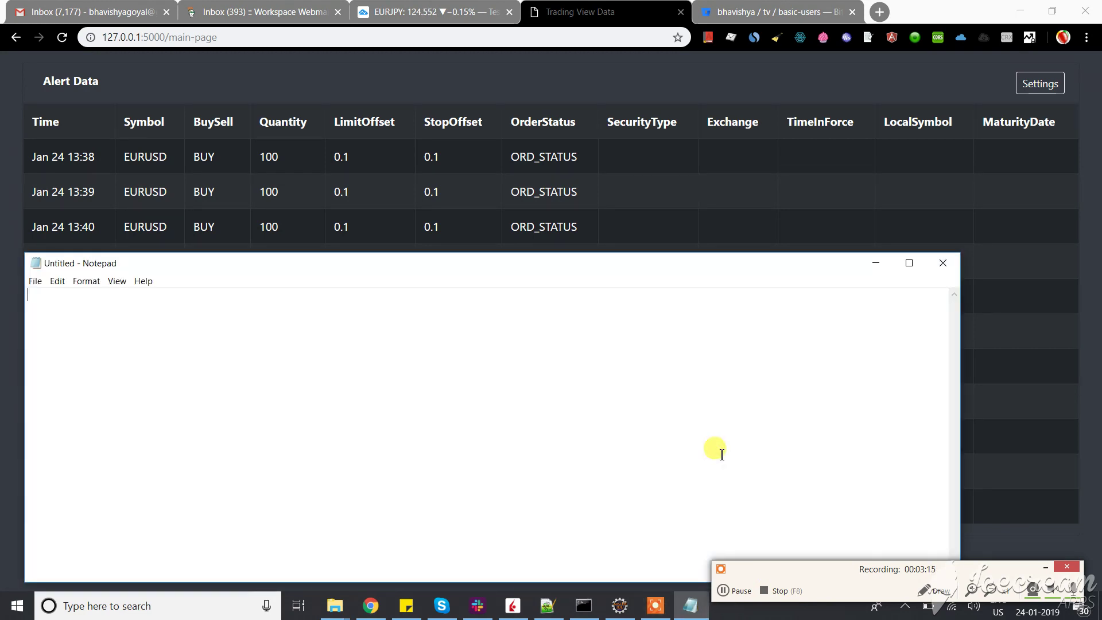
pyautogui.write('hf')
pyautogui.hotkey('ctrl', 'a')
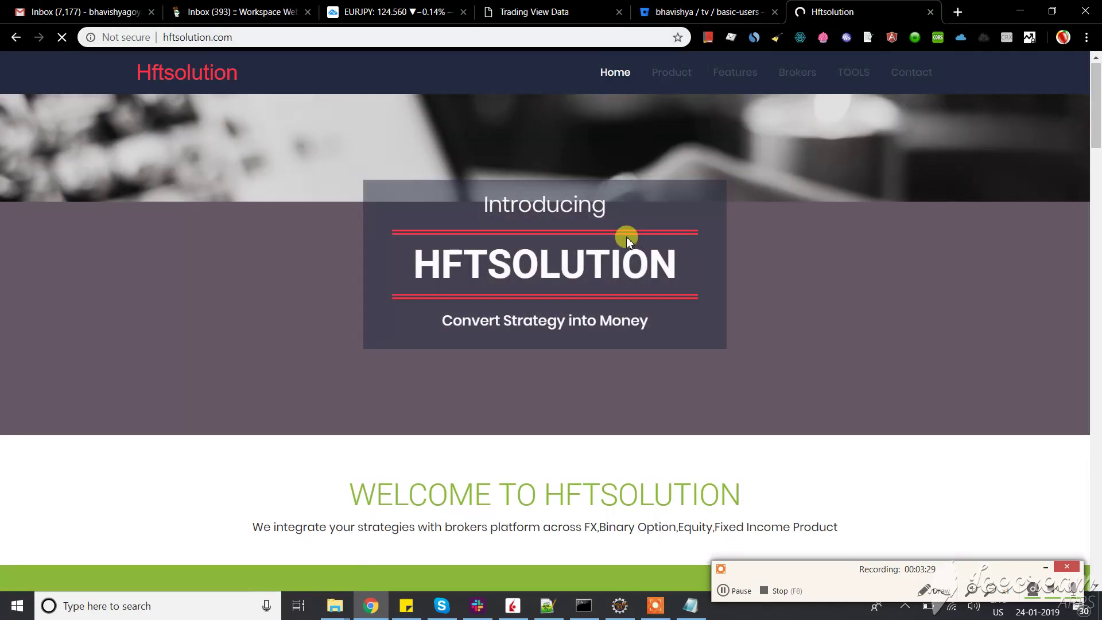
pyautogui.scroll(-10, 638, 243)
pyautogui.scroll(-2, 625, 239)
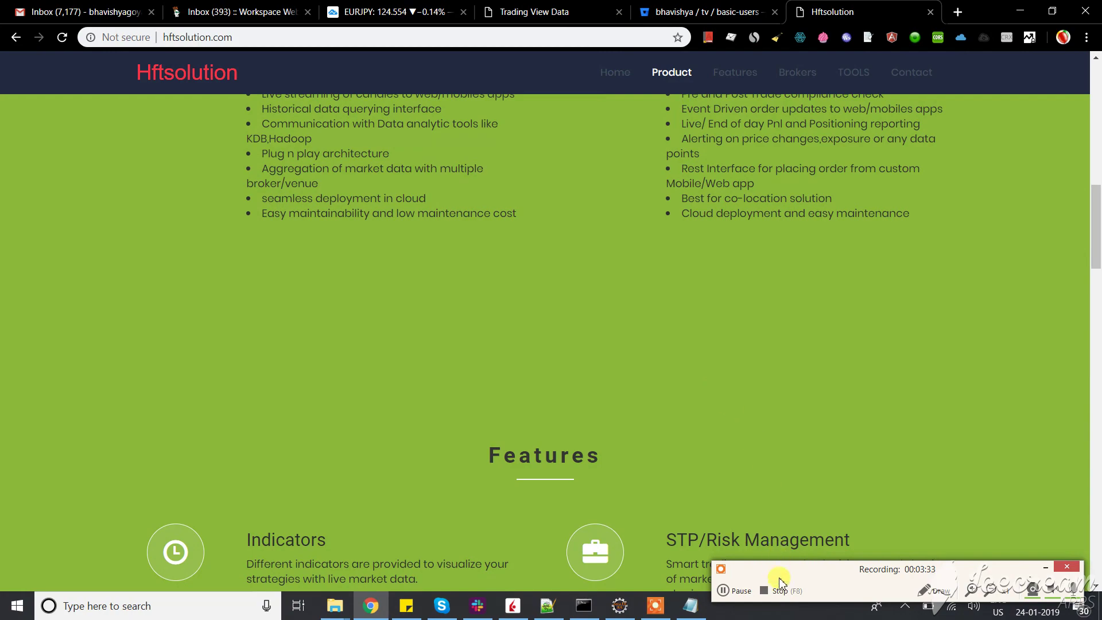